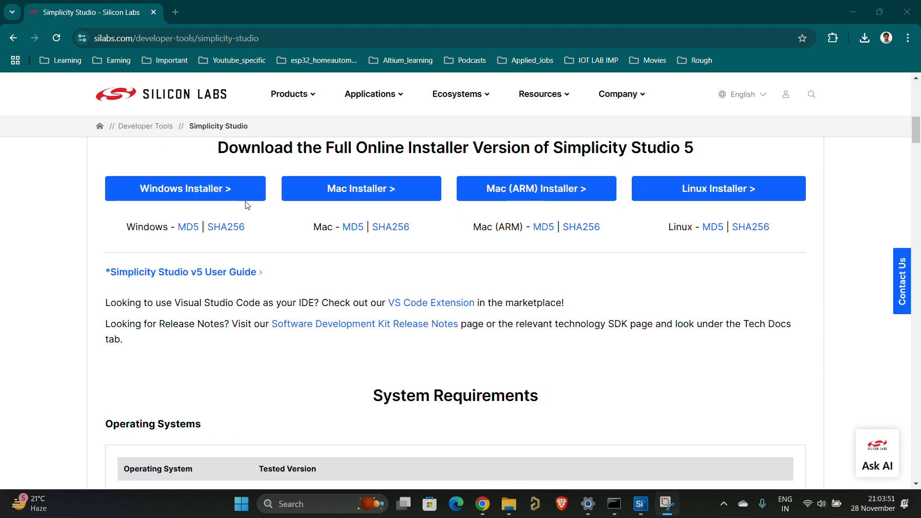
# Examine the Simplicity Studio 5 installer options and the download page's web address.
pyautogui.scroll(3, 247, 205)
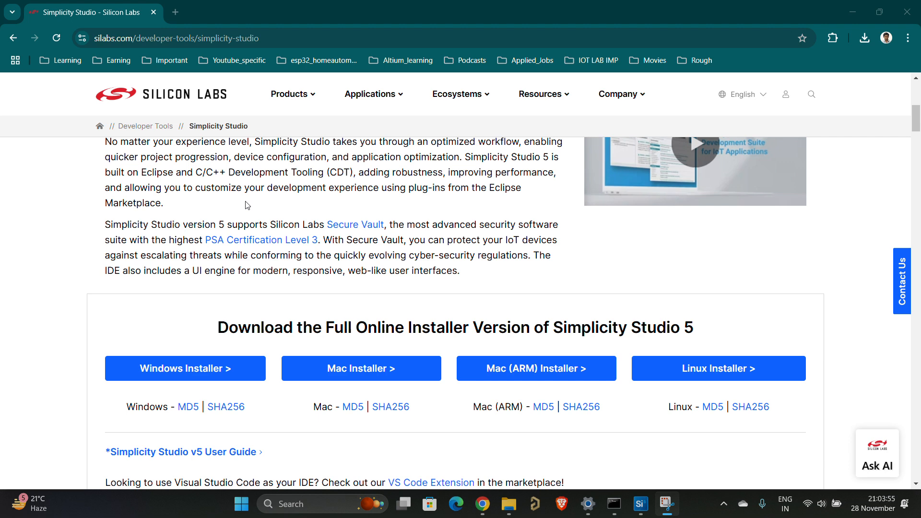
pyautogui.click(111, 40)
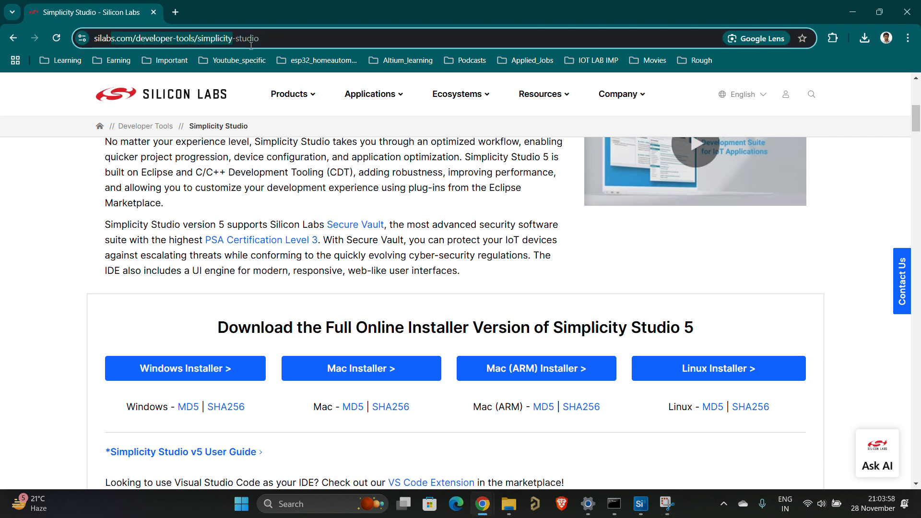
pyautogui.click(319, 38)
pyautogui.moveTo(319, 38); pyautogui.dragTo(14, 43)
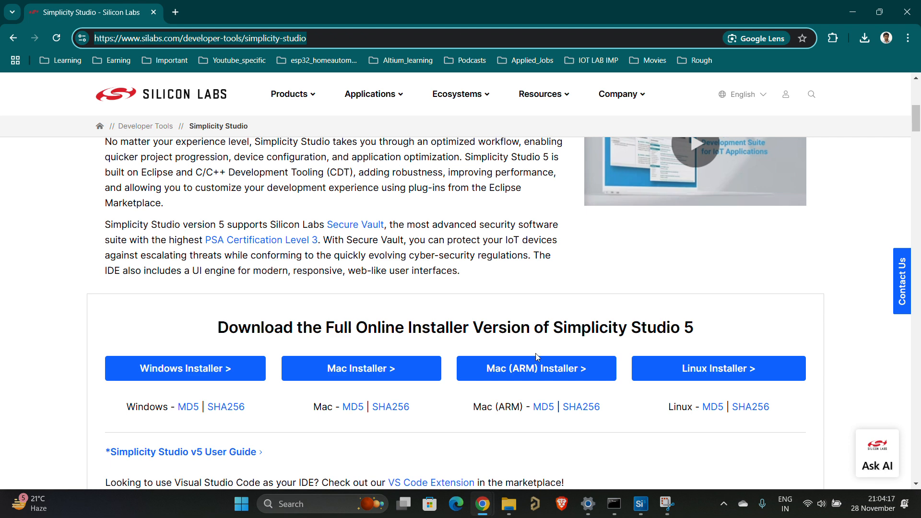
# Switch to Simplicity Studio and examine the Simplicity SDK - 32-bit and Wireless MCUs entry in the Installation Manager.
pyautogui.click(642, 504)
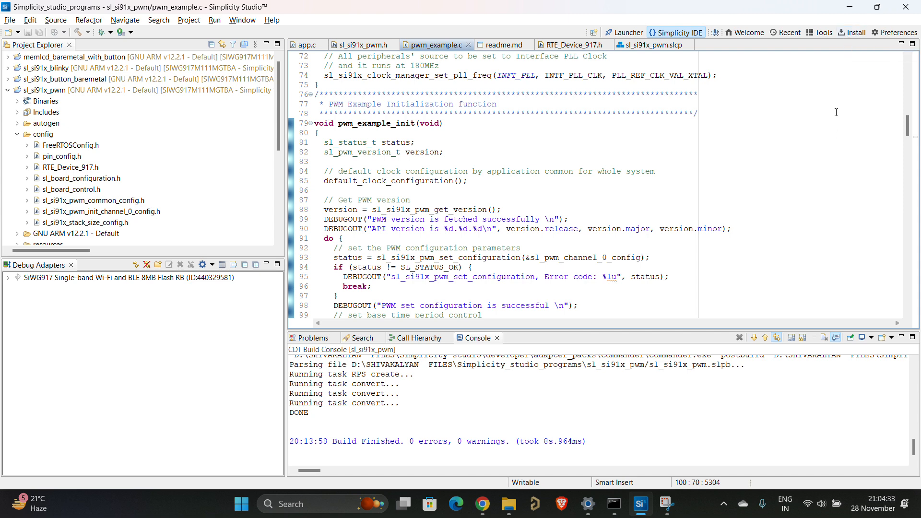
pyautogui.click(844, 35)
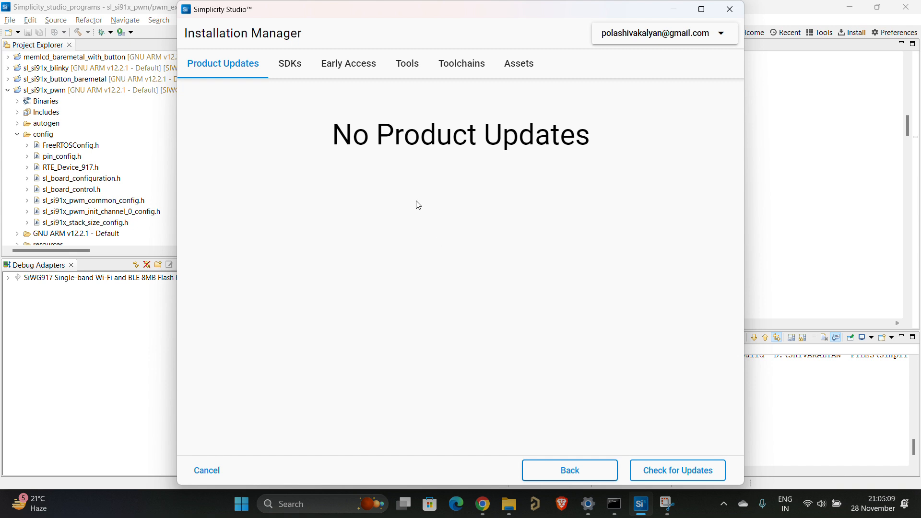
pyautogui.click(302, 78)
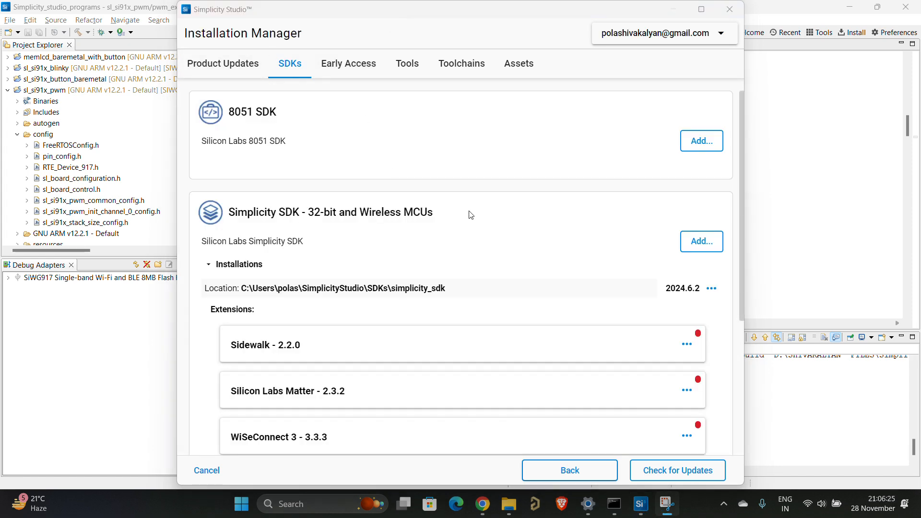
pyautogui.scroll(-5, 470, 215)
pyautogui.scroll(4, 520, 220)
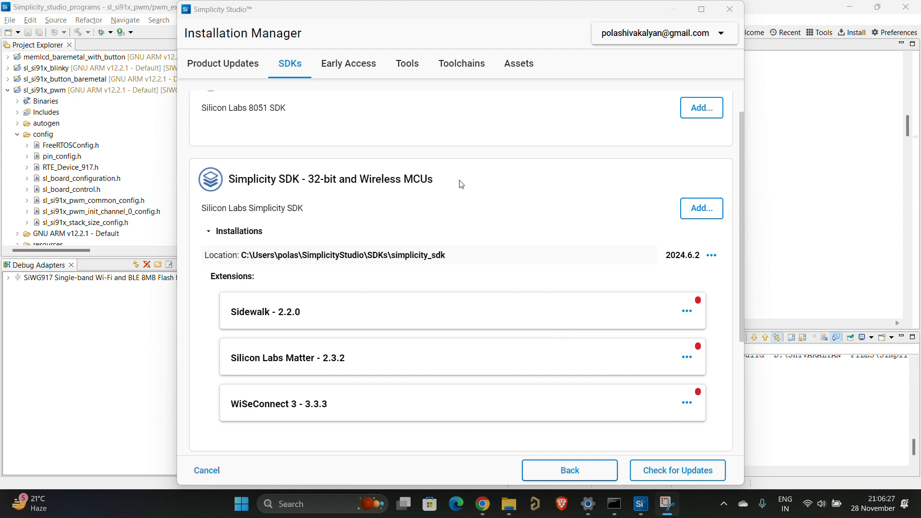
pyautogui.scroll(-1, 463, 181)
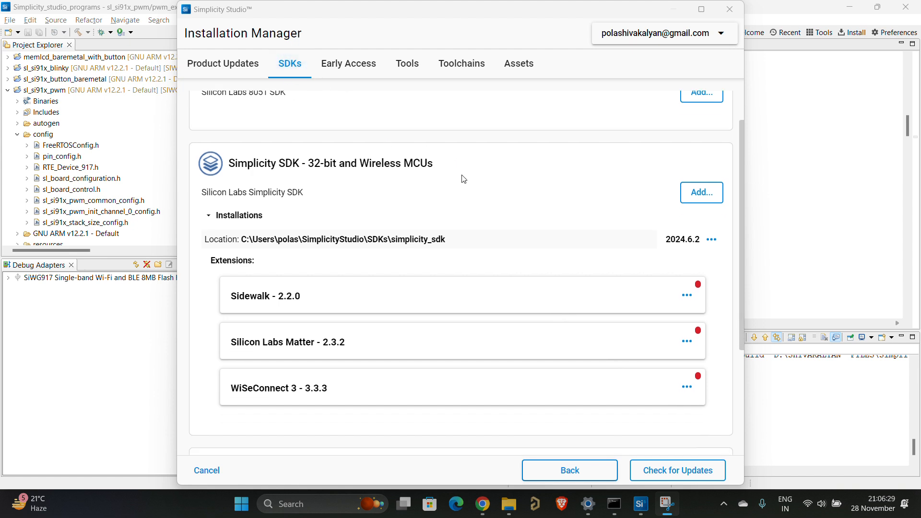
pyautogui.scroll(3, 464, 180)
pyautogui.moveTo(224, 212); pyautogui.dragTo(442, 212)
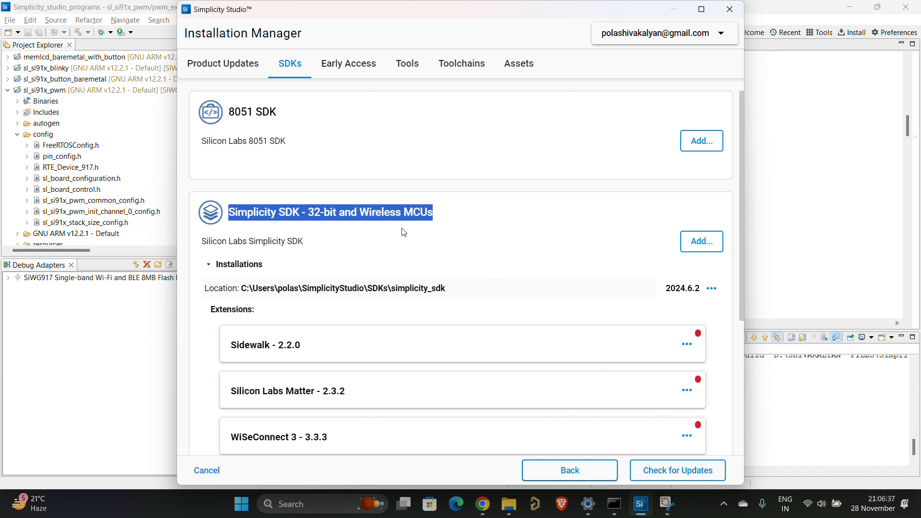
# Review the Simplicity SDK's installed extensions and the Gecko SDK entry, and close the Installation Manager.
pyautogui.scroll(-3, 404, 233)
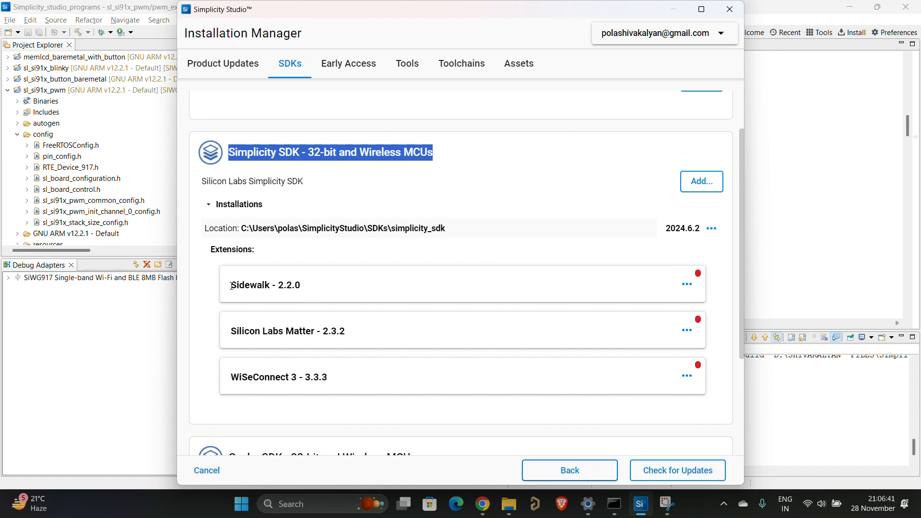
pyautogui.moveTo(231, 286); pyautogui.dragTo(289, 286)
pyautogui.moveTo(232, 331); pyautogui.dragTo(358, 350)
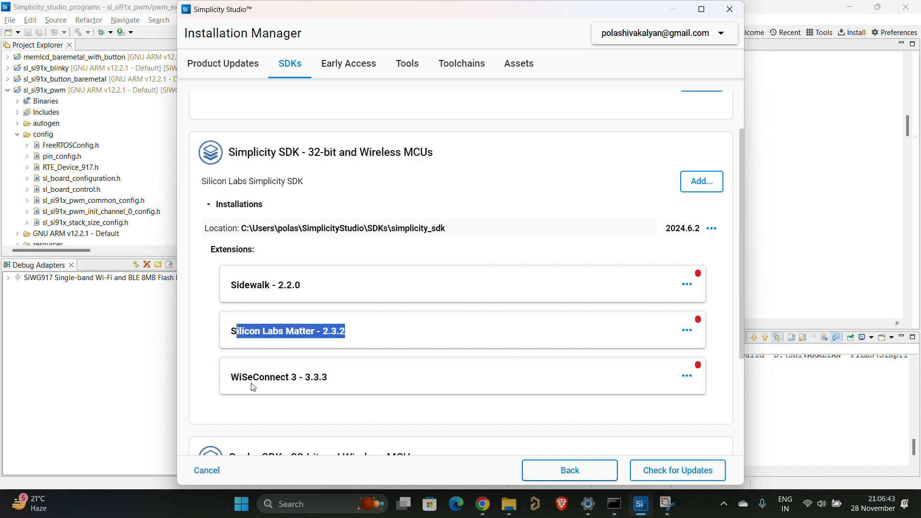
pyautogui.moveTo(232, 379); pyautogui.dragTo(349, 381)
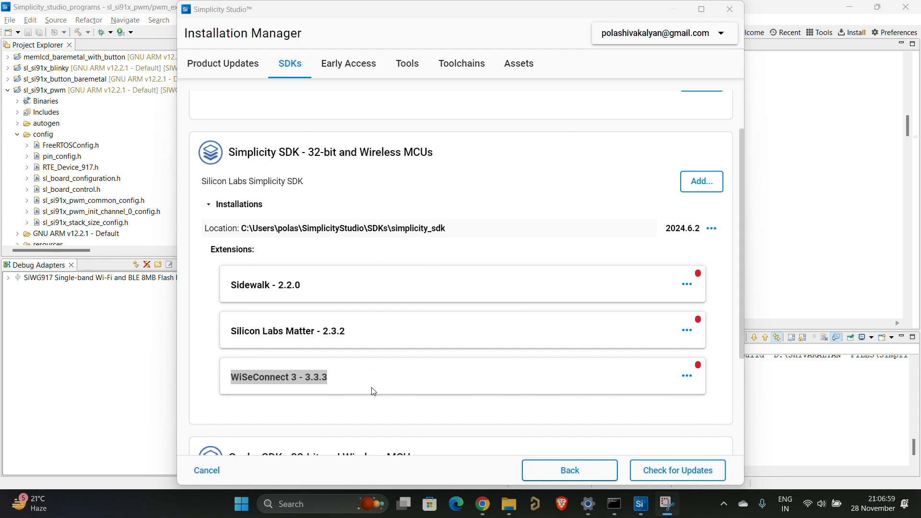
pyautogui.scroll(-3, 373, 391)
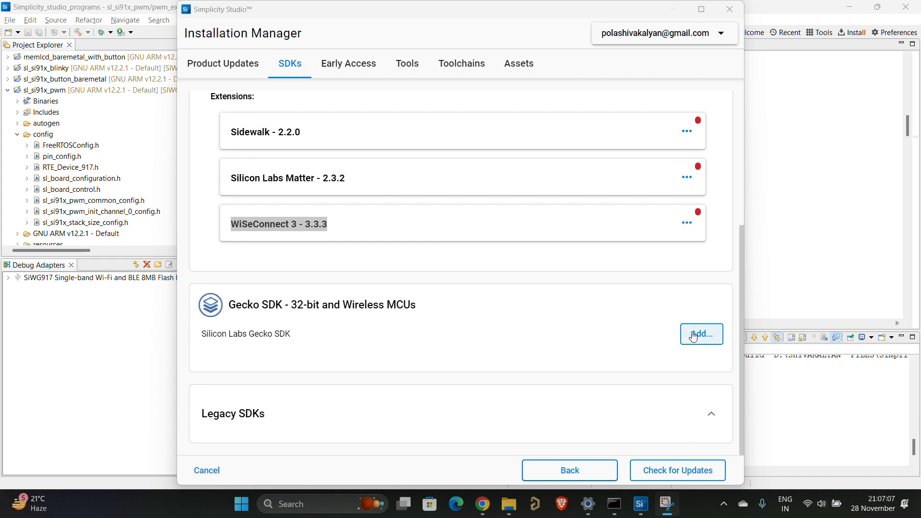
pyautogui.scroll(4, 397, 321)
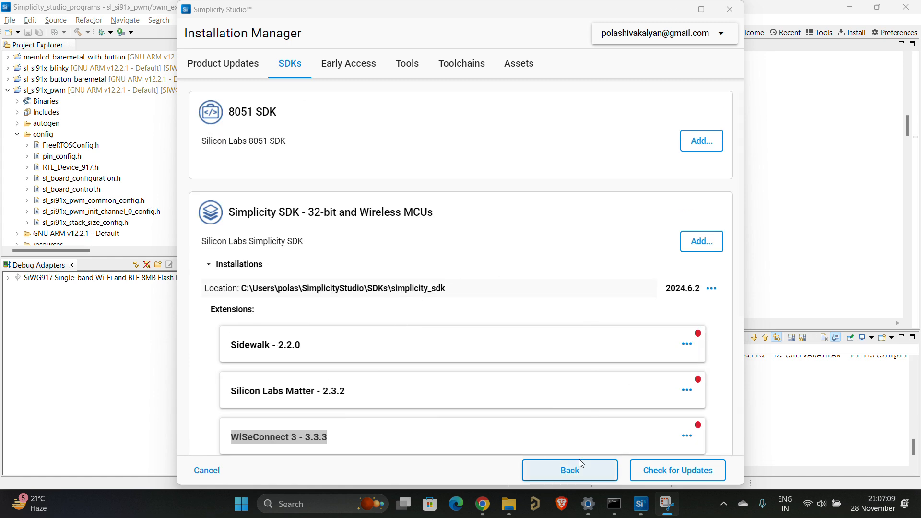
pyautogui.click(727, 9)
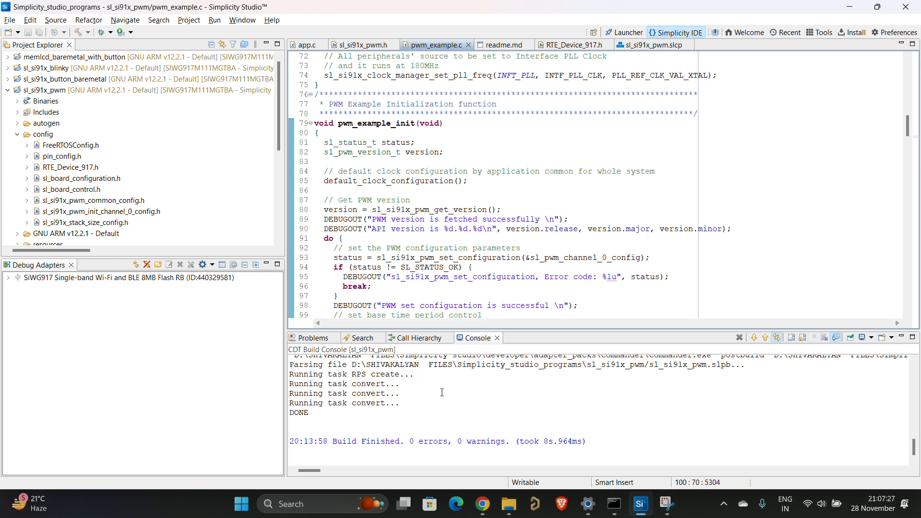
# Start a new project with the Silicon Labs Project Wizard.
pyautogui.scroll(3, 444, 396)
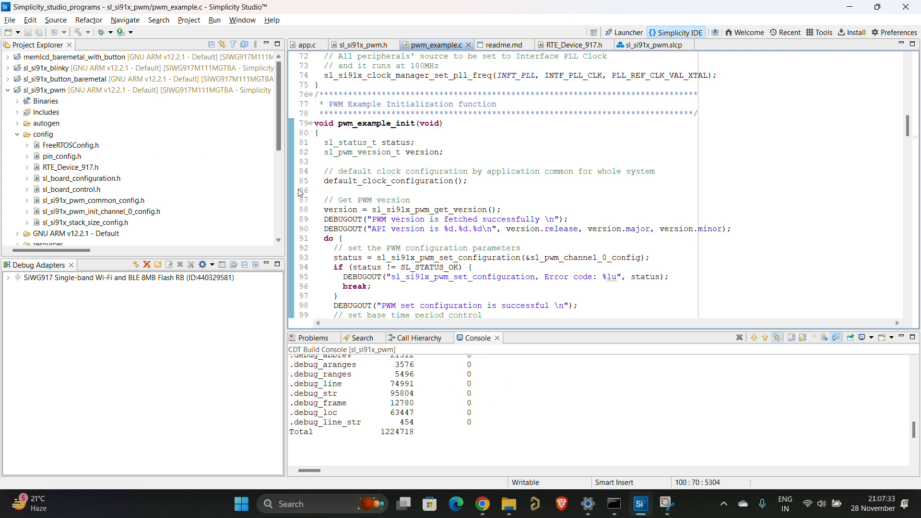
pyautogui.click(10, 19)
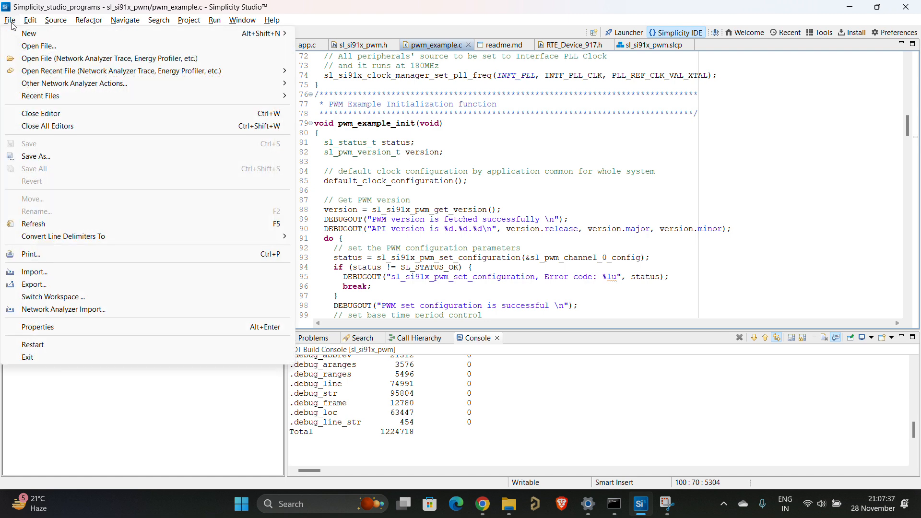
pyautogui.moveTo(216, 34)
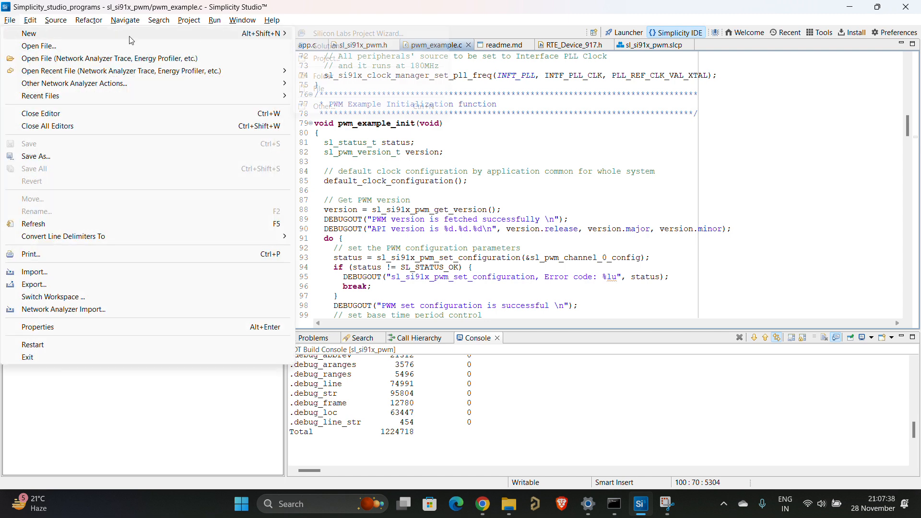
pyautogui.click(319, 35)
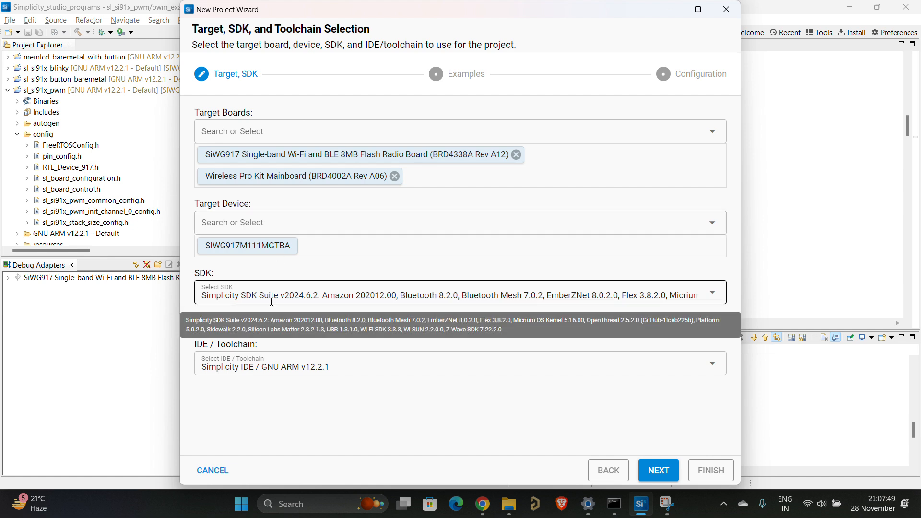
# Replace the preselected target boards with the Wireless Pro Kit Mainboard (BRD4002A Rev A06), searching for brd4002.
pyautogui.click(394, 176)
pyautogui.click(516, 154)
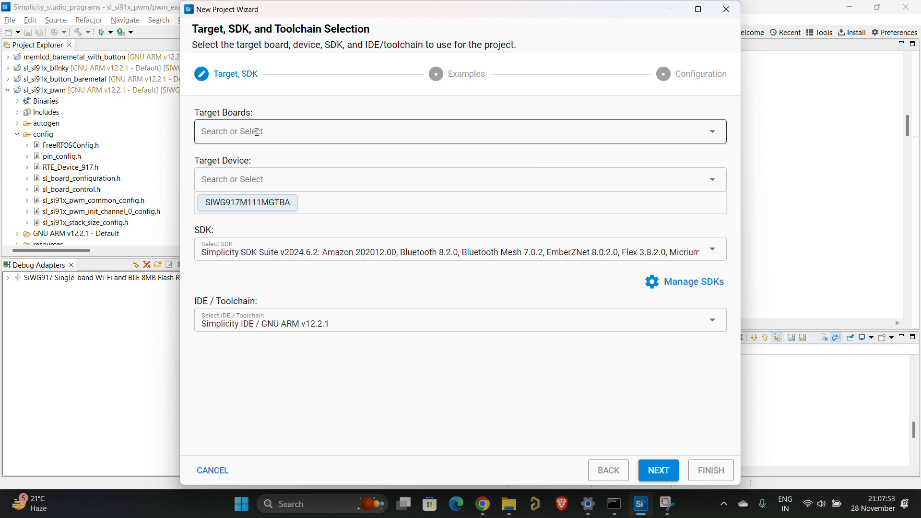
pyautogui.click(292, 130)
pyautogui.write('br')
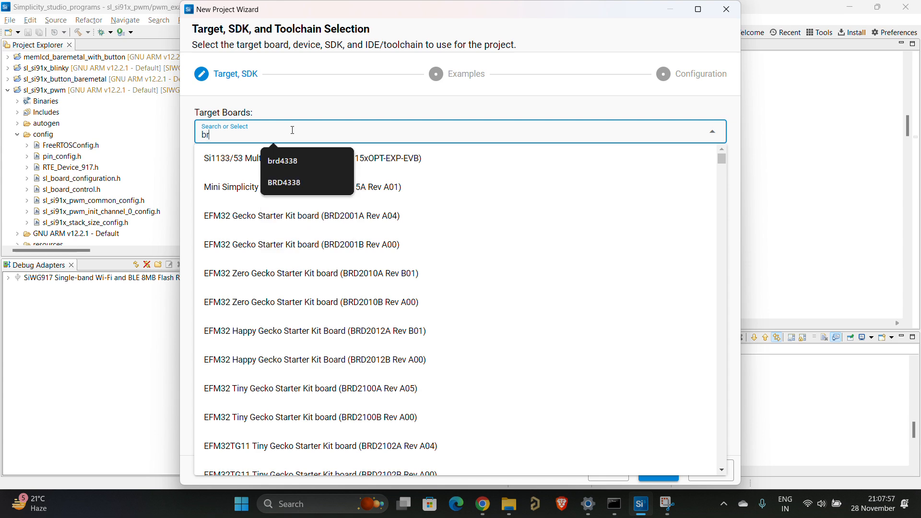
pyautogui.write('d4002')
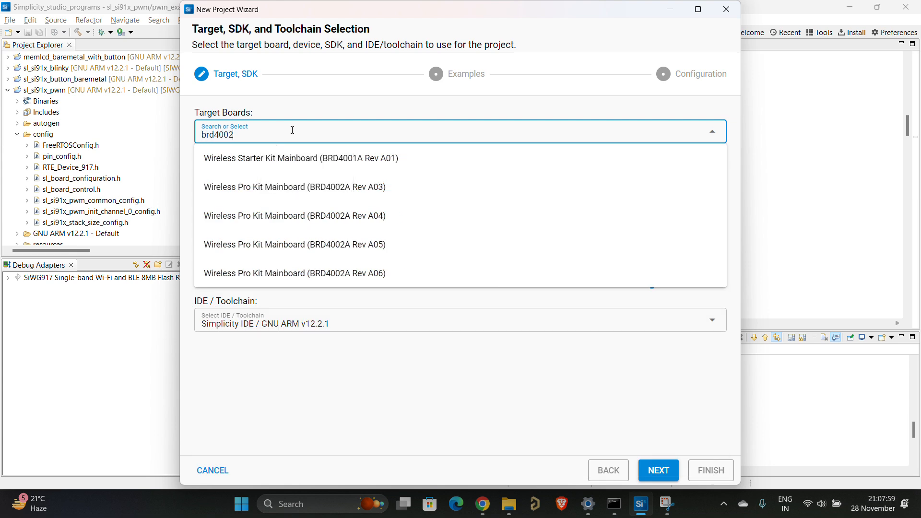
pyautogui.click(369, 245)
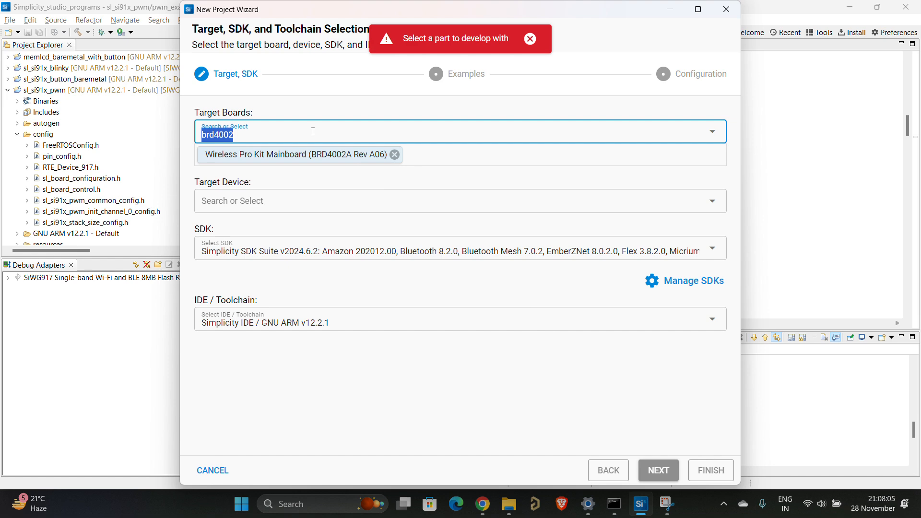
# Search for brd4338 and add the SiWG917 Single-band Wi-Fi and BLE 8MB Flash Radio Board (BRD4338A Rev A14) as a target board.
pyautogui.press('BackSpace')
pyautogui.write('brd')
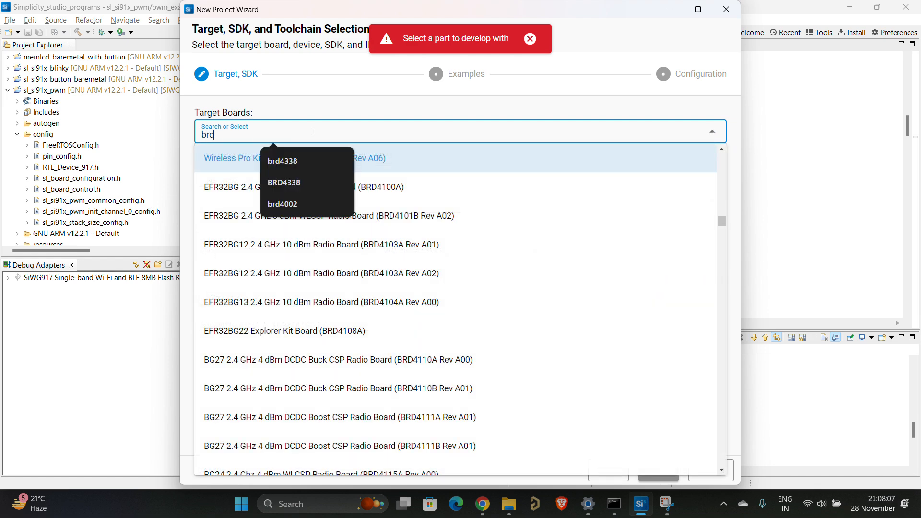
pyautogui.write('433')
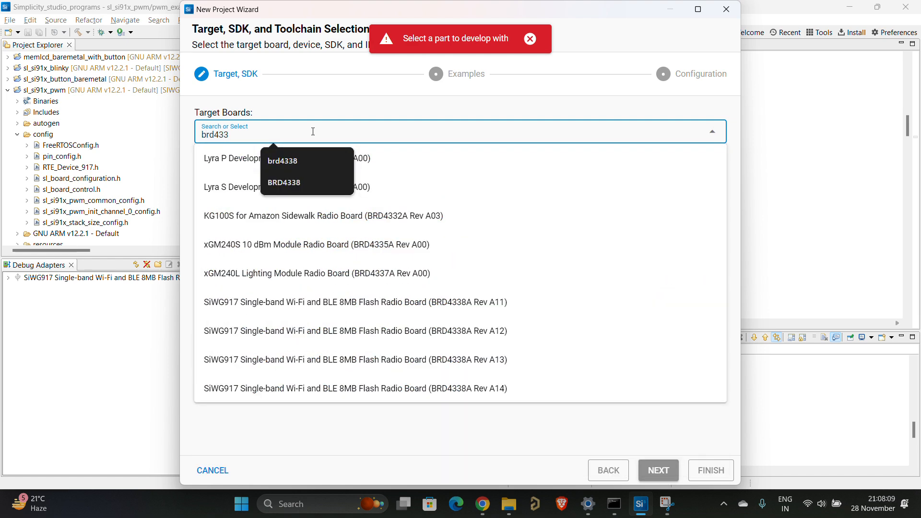
pyautogui.write('8')
pyautogui.click(468, 244)
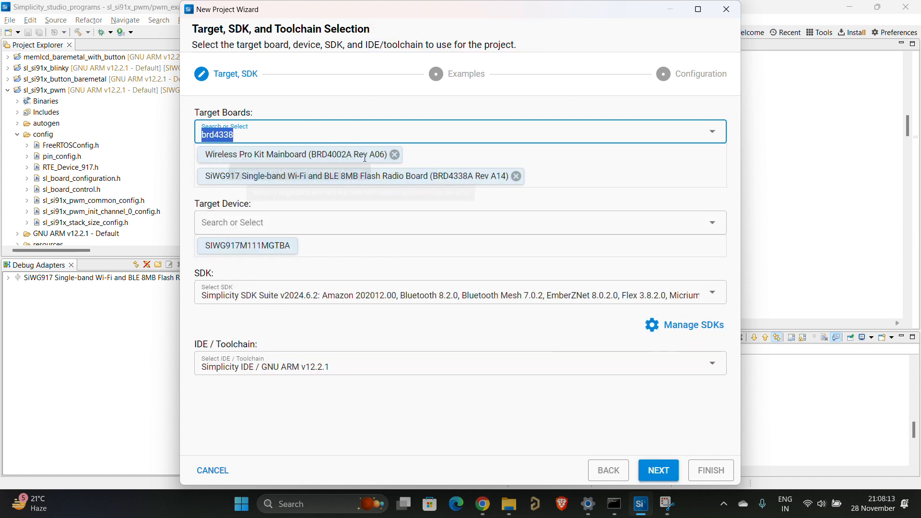
pyautogui.click(334, 162)
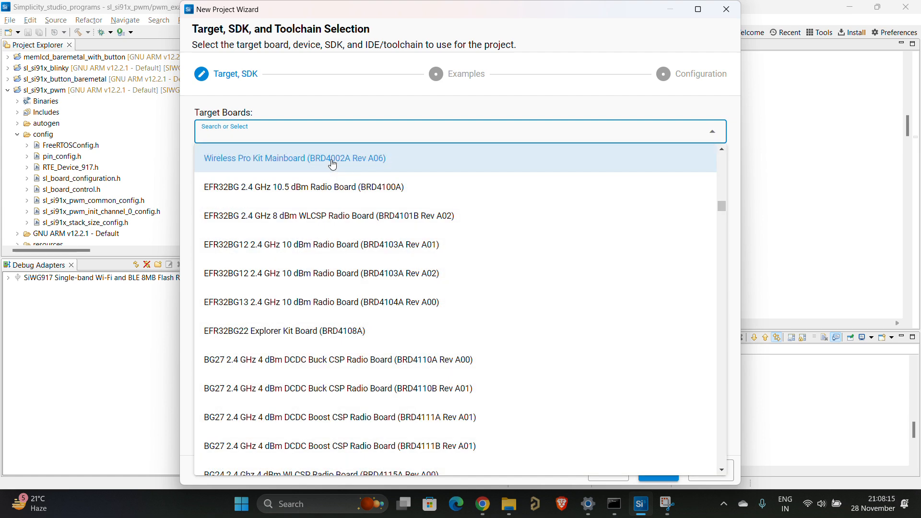
pyautogui.click(711, 133)
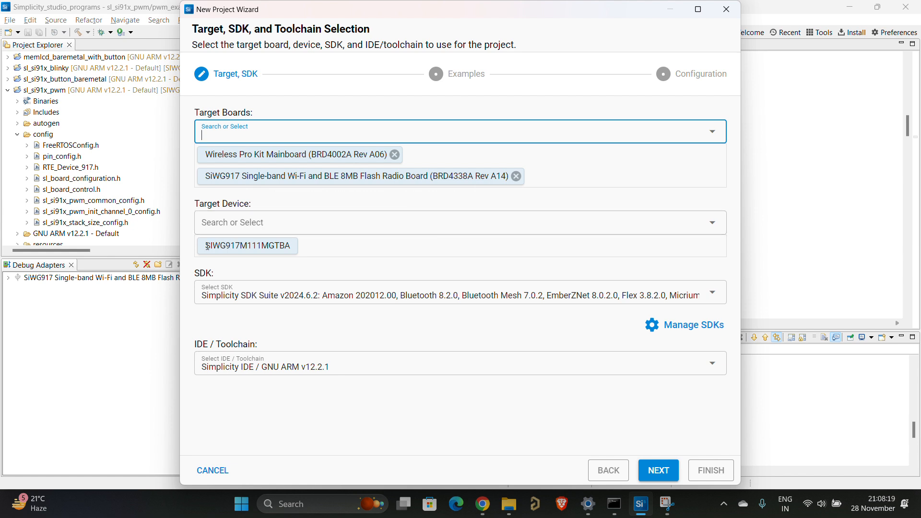
# Check the target device and SDK, choose the Simplicity IDE / GNU ARM v12.2.1 toolchain, and proceed to the example projects.
pyautogui.moveTo(206, 246); pyautogui.dragTo(294, 255)
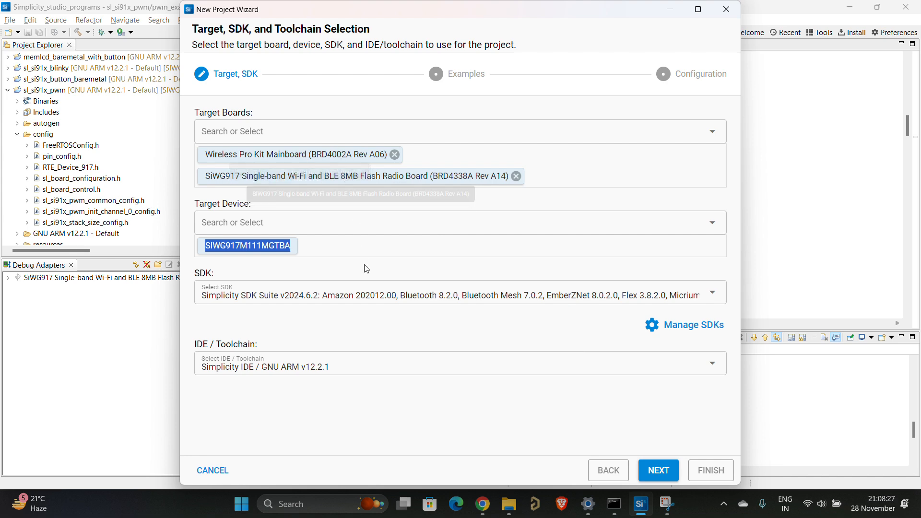
pyautogui.click(713, 293)
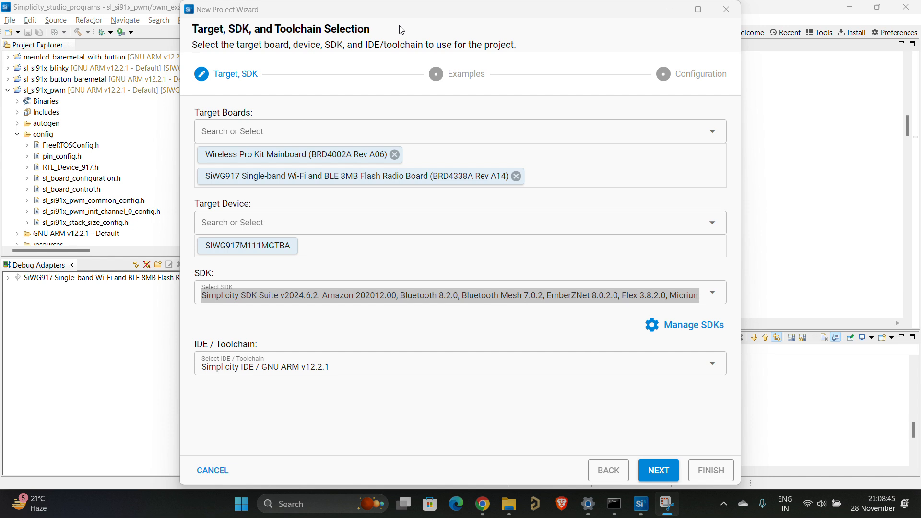
pyautogui.click(342, 366)
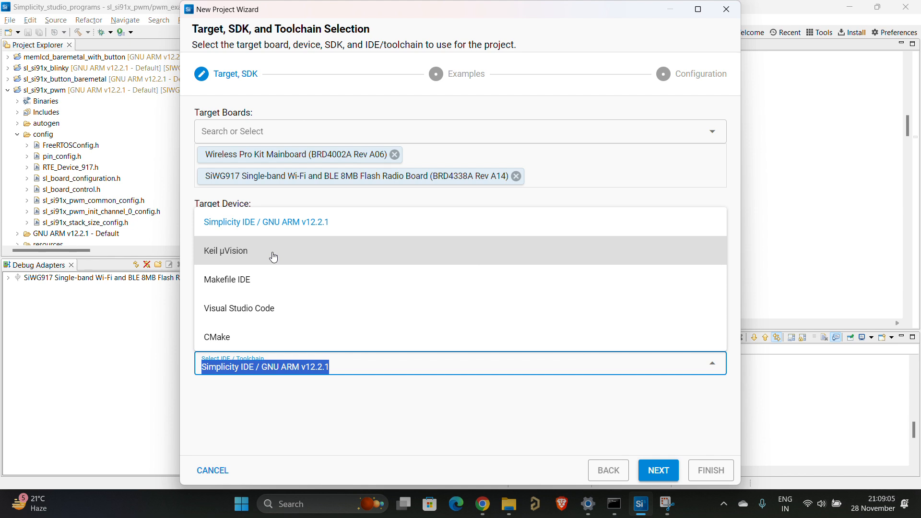
pyautogui.click(284, 230)
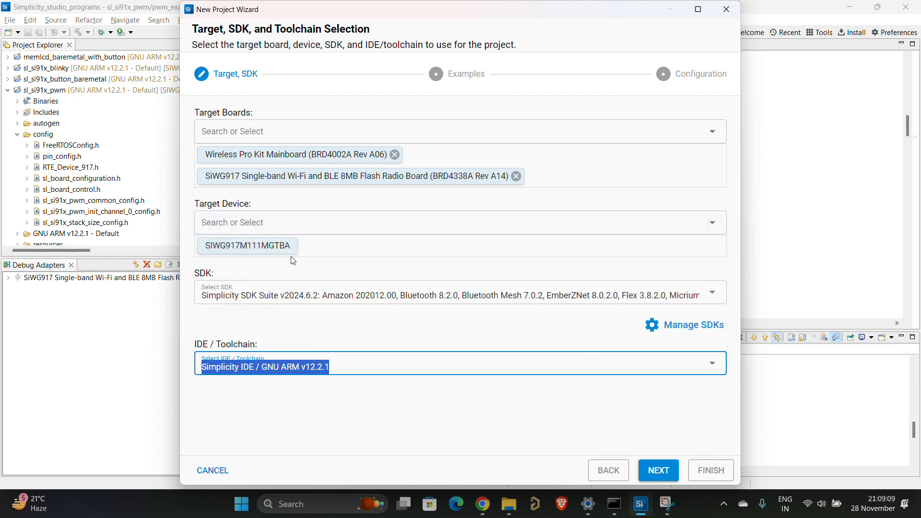
pyautogui.click(341, 433)
pyautogui.click(647, 470)
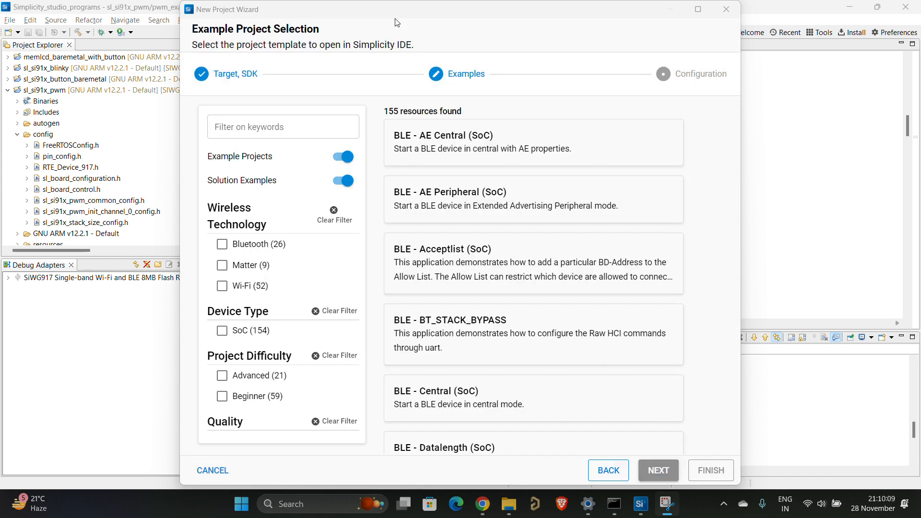
# Filter the example projects by the keyword blinky, choose SL Si91x - Blinky as the template, and proceed to the project configuration.
pyautogui.scroll(-5, 468, 148)
pyautogui.scroll(-5, 468, 148)
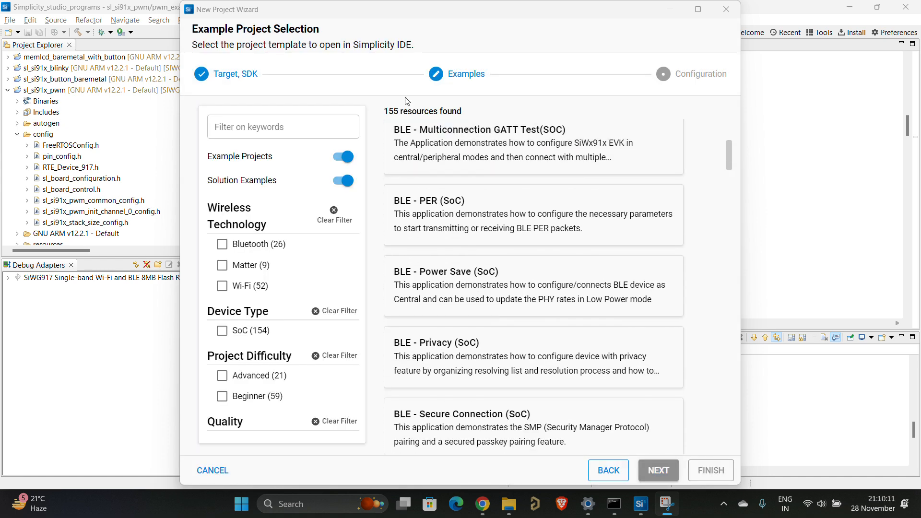
pyautogui.moveTo(386, 106); pyautogui.dragTo(462, 111)
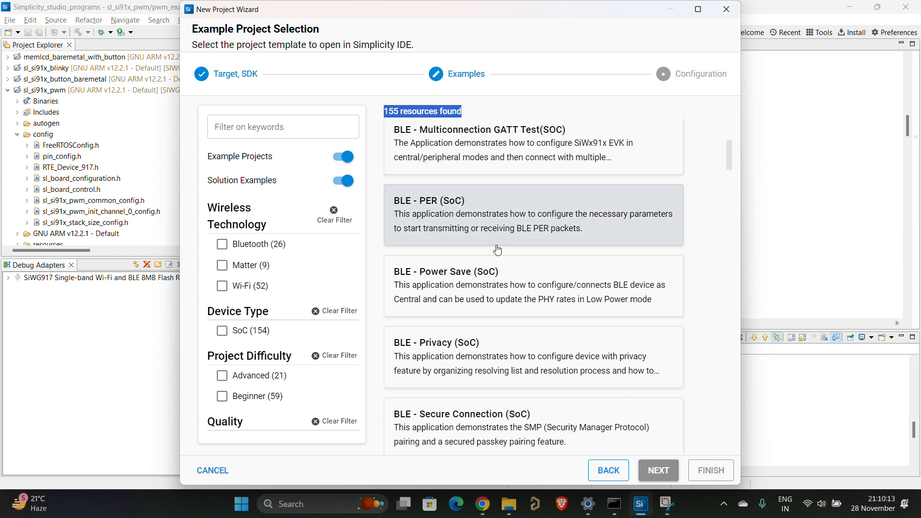
pyautogui.scroll(5, 498, 255)
pyautogui.scroll(4, 498, 256)
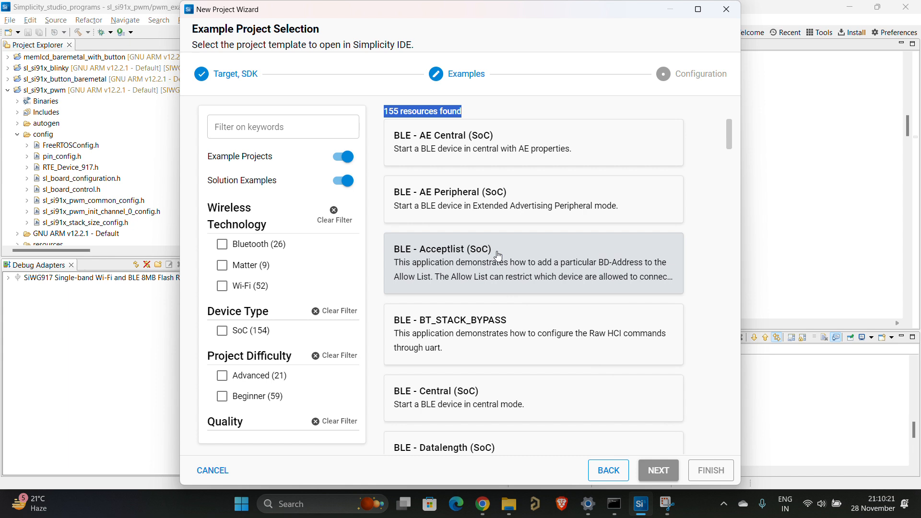
pyautogui.click(333, 126)
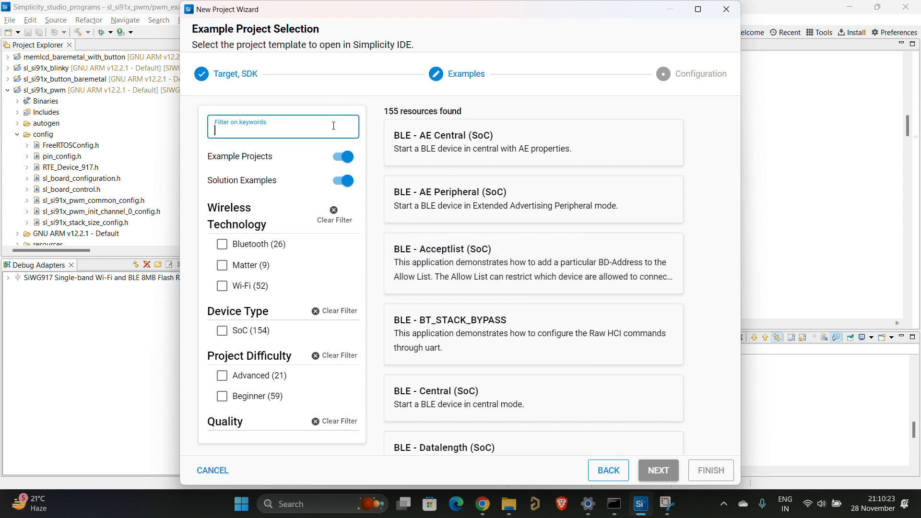
pyautogui.write('bli')
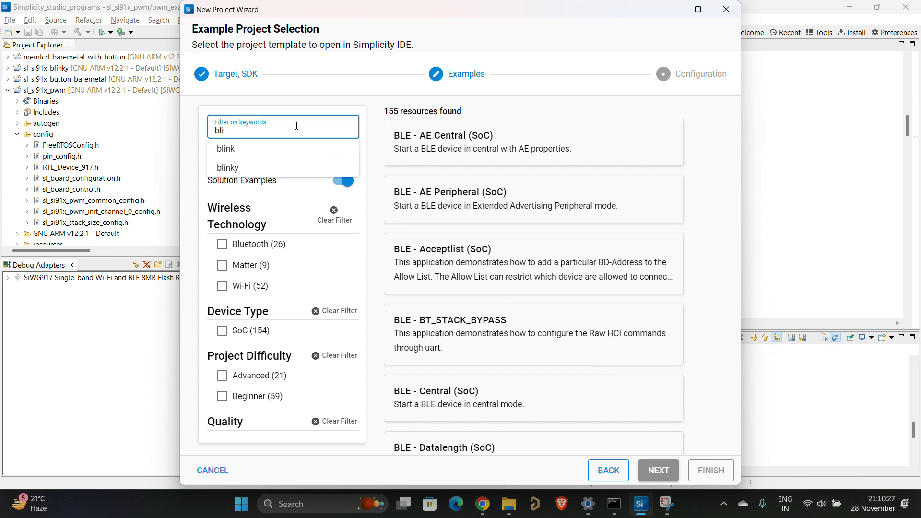
pyautogui.click(227, 167)
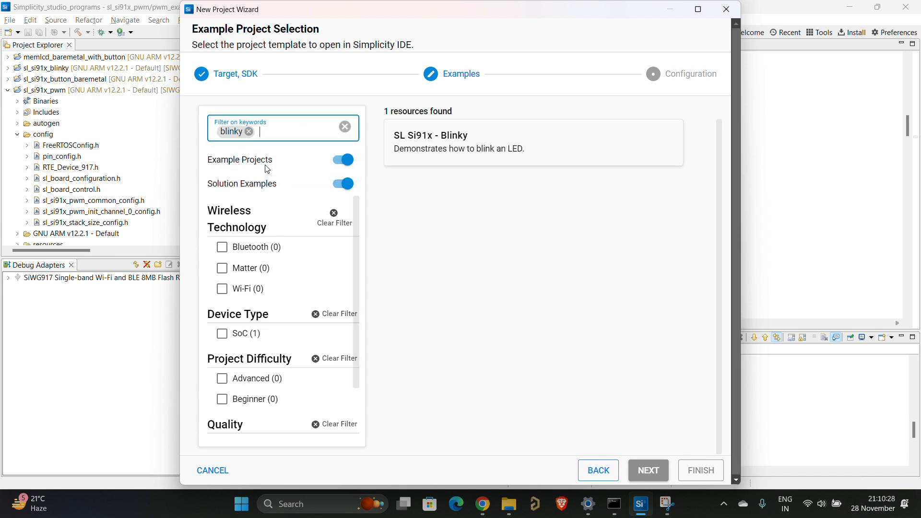
pyautogui.click(465, 148)
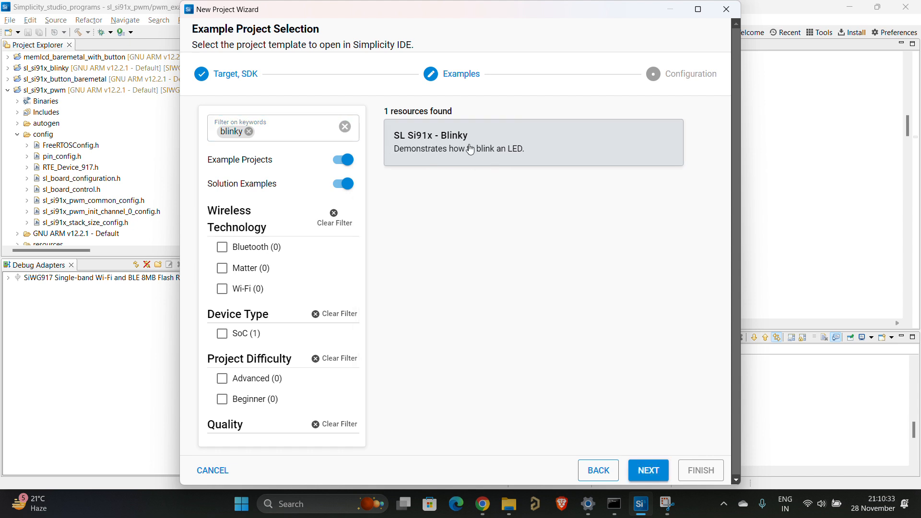
pyautogui.click(650, 468)
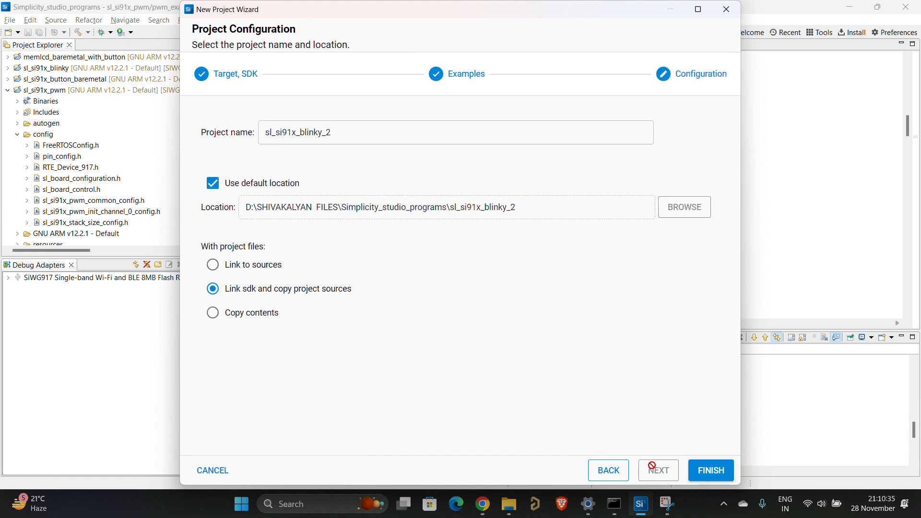
# Name the new project button_led_memlcd_vcom.
pyautogui.doubleClick(306, 135)
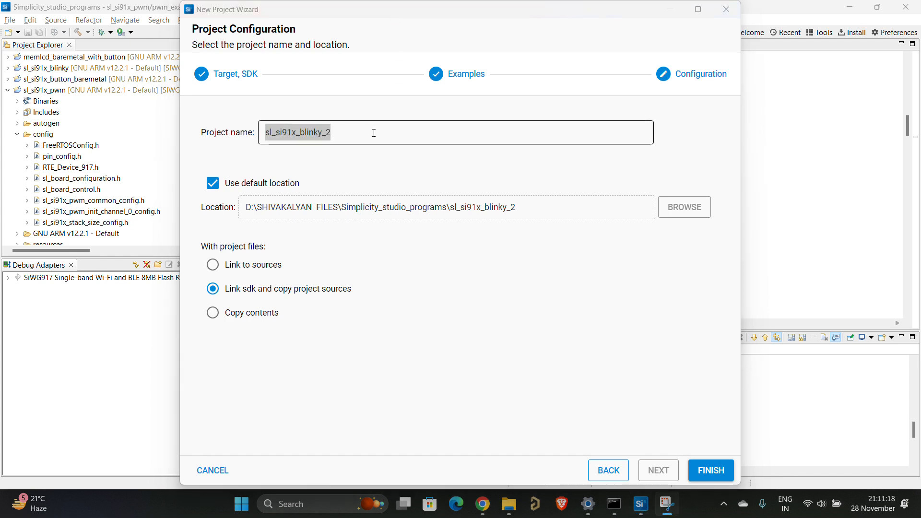
pyautogui.click(374, 133)
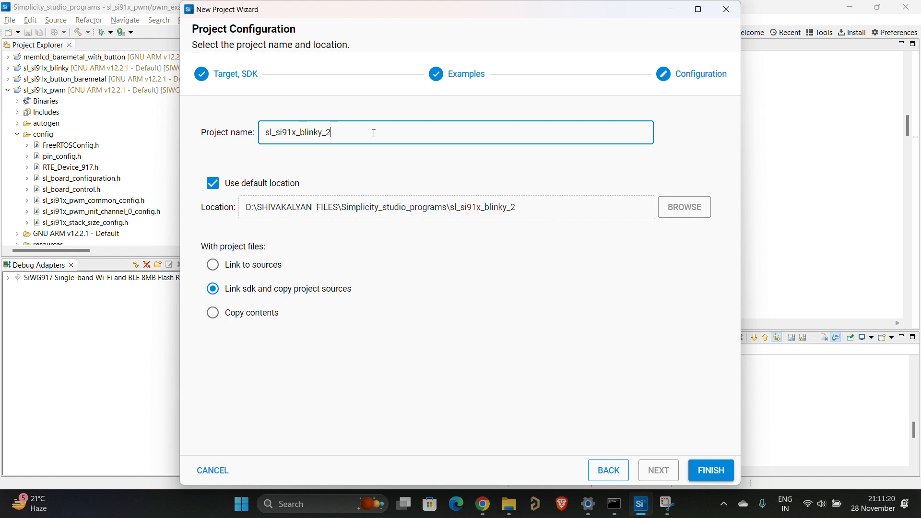
pyautogui.hotkey('ctrl', 'a')
pyautogui.press('BackSpace')
pyautogui.write('bu')
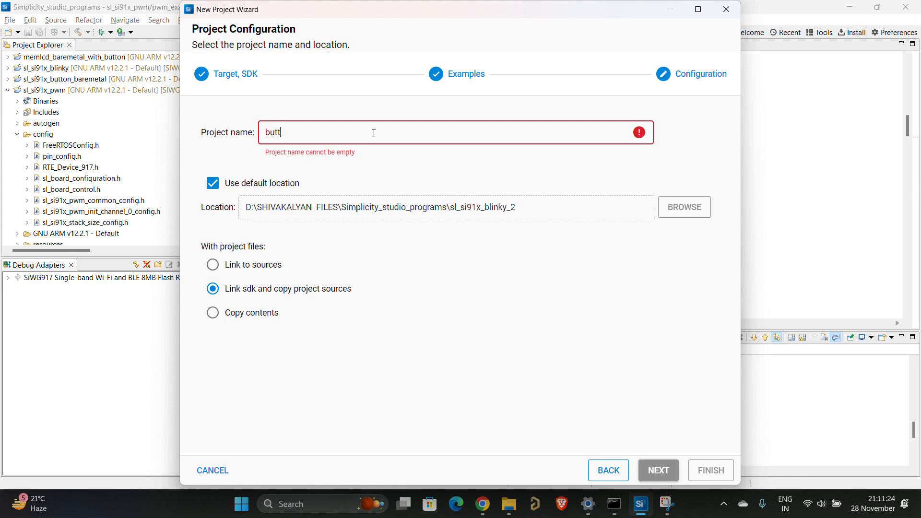
pyautogui.write('tton_led_')
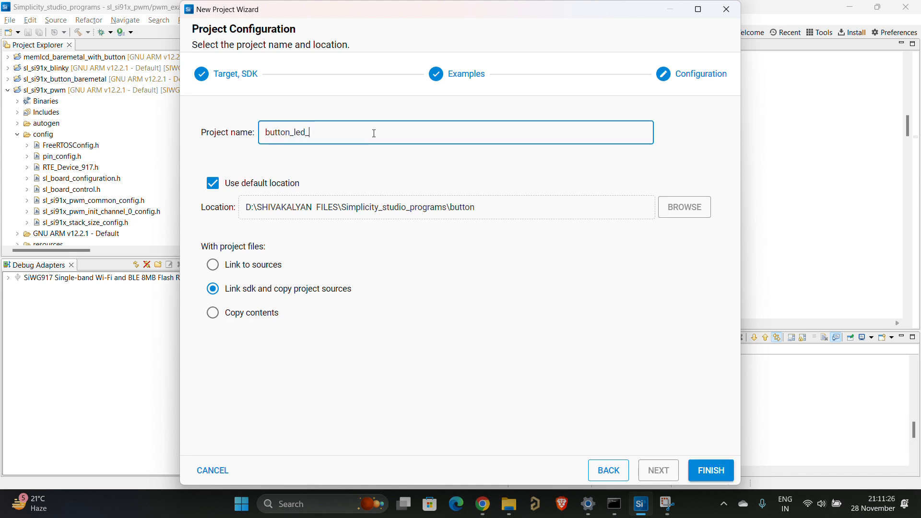
pyautogui.write('memlcd_vcom')
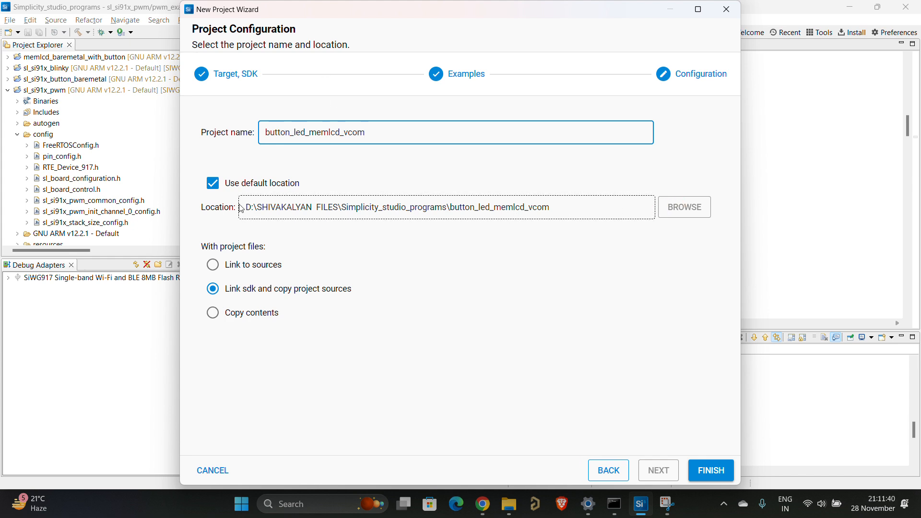
# Create the project in the default location, linking the SDK and copying the project sources.
pyautogui.click(213, 183)
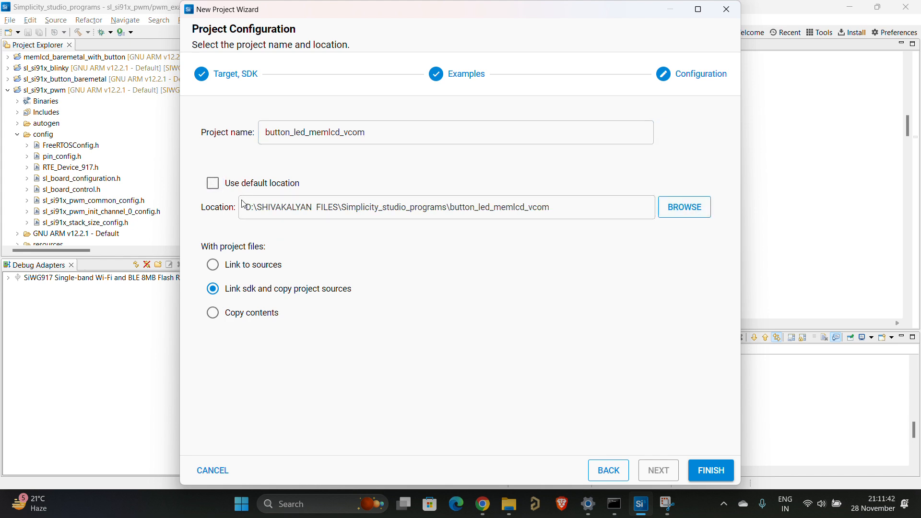
pyautogui.click(213, 182)
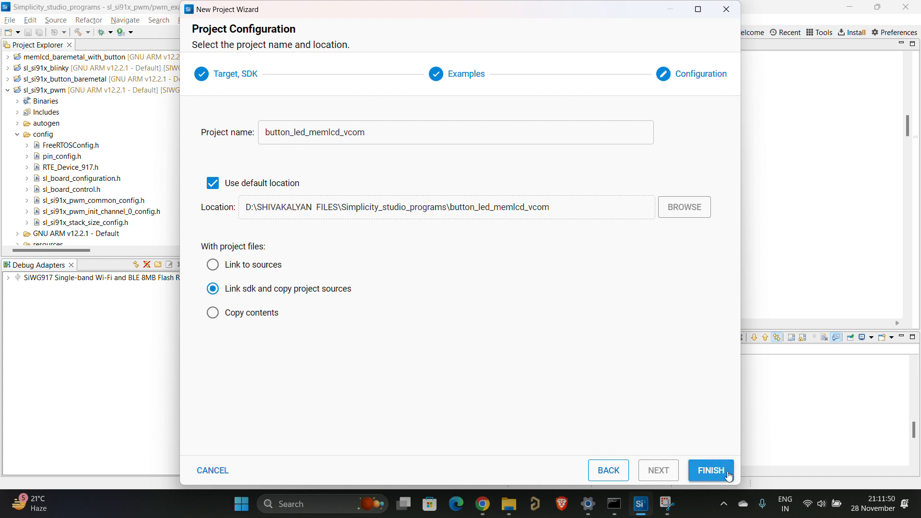
pyautogui.click(711, 471)
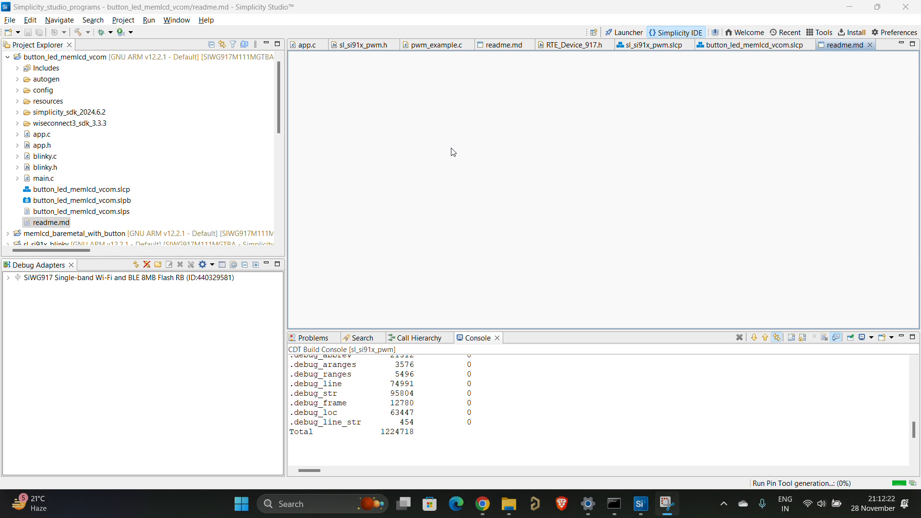
# Close all open editors except the readme.md of the button_led_memlcd_vcom project.
pyautogui.scroll(-1, 573, 135)
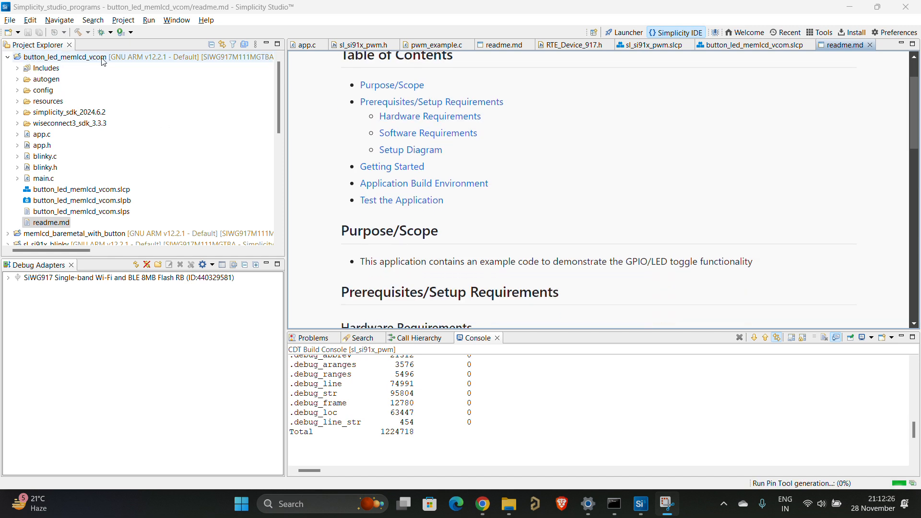
pyautogui.scroll(1, 479, 119)
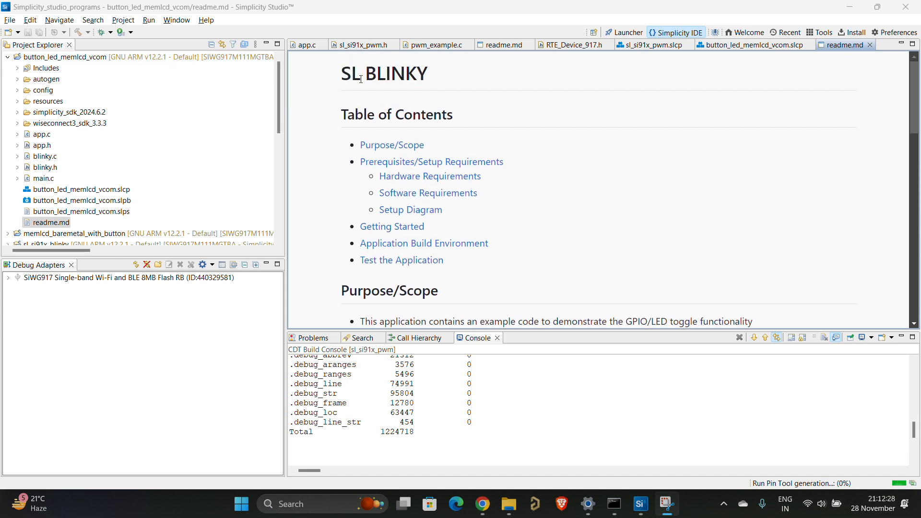
pyautogui.moveTo(342, 77); pyautogui.dragTo(486, 105)
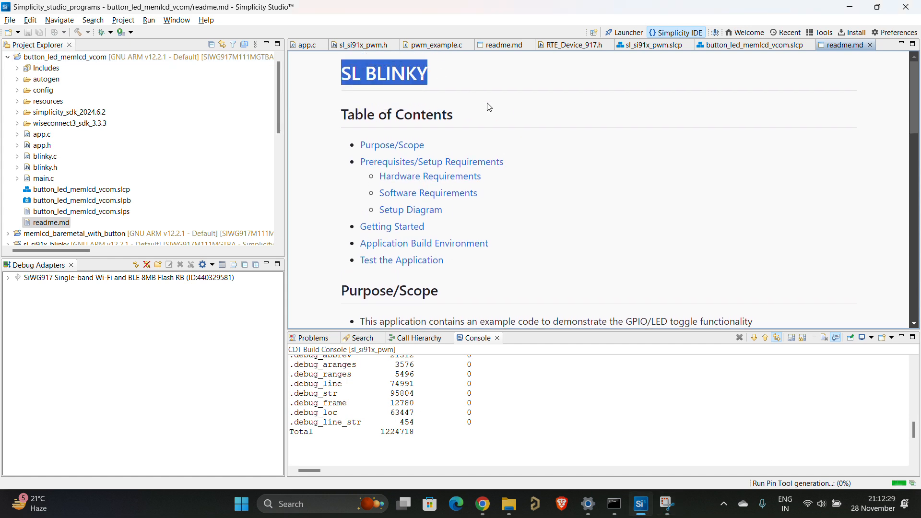
pyautogui.middleClick(781, 48)
pyautogui.middleClick(670, 46)
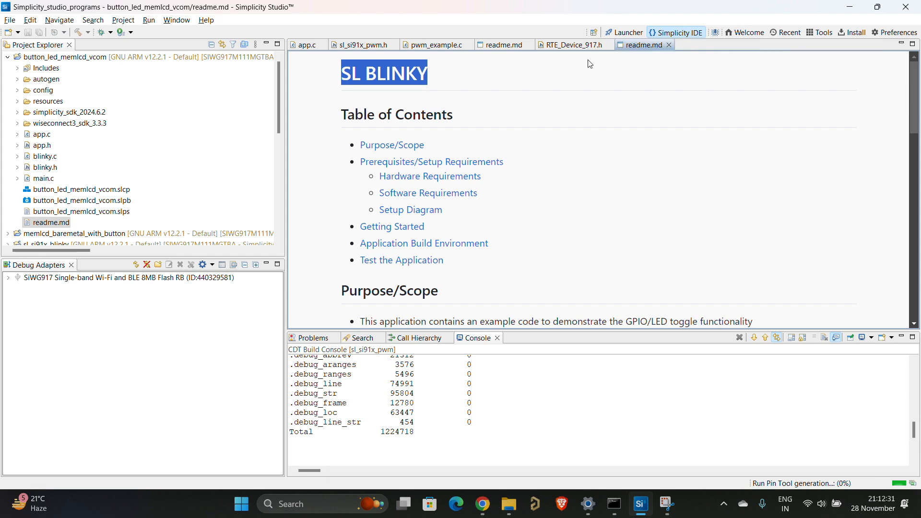
pyautogui.middleClick(547, 48)
pyautogui.middleClick(501, 46)
pyautogui.middleClick(451, 46)
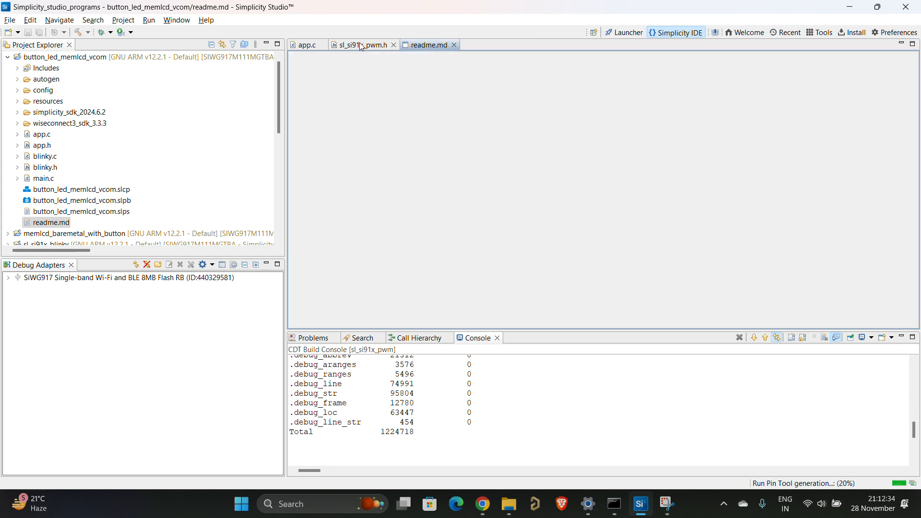
pyautogui.middleClick(362, 47)
pyautogui.middleClick(310, 48)
# Read through the SL BLINKY readme, examining the requirements, the TOGGLE_DELAY_MS macro, and the test instructions and notes.
pyautogui.scroll(-15, 494, 159)
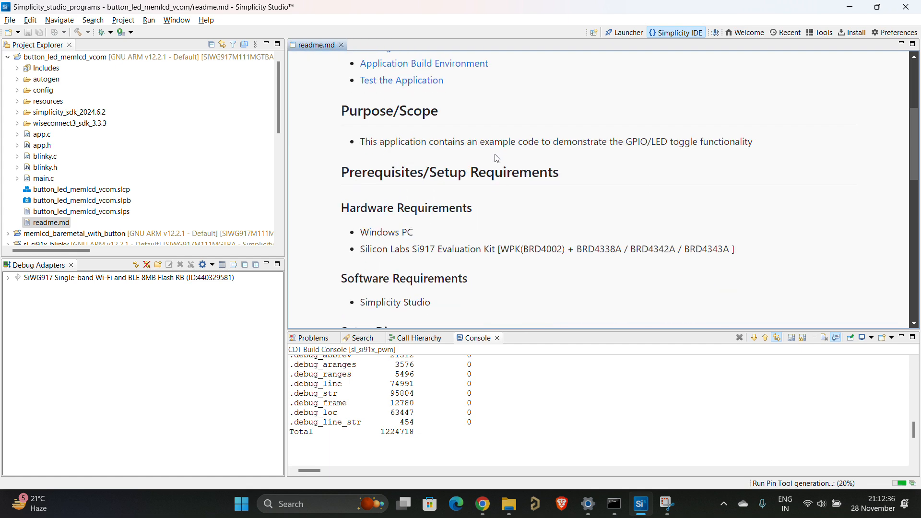
pyautogui.scroll(-5, 497, 158)
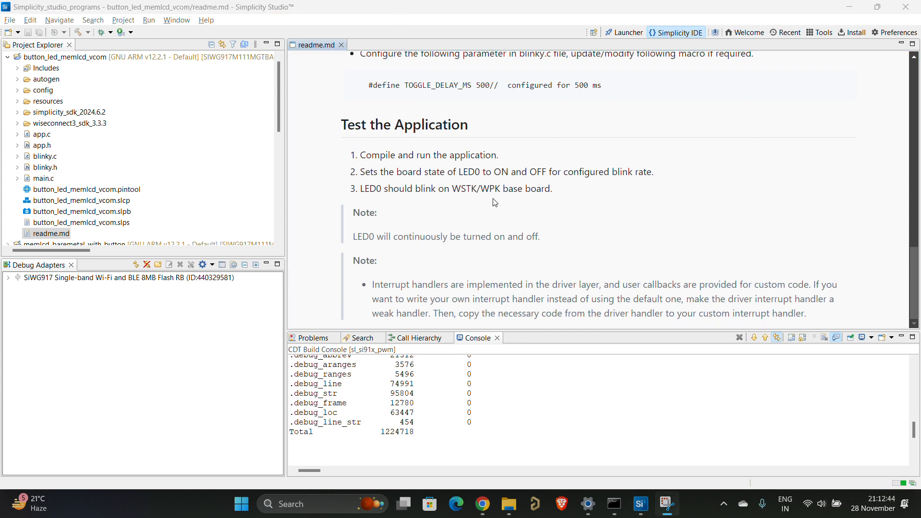
pyautogui.scroll(3, 504, 207)
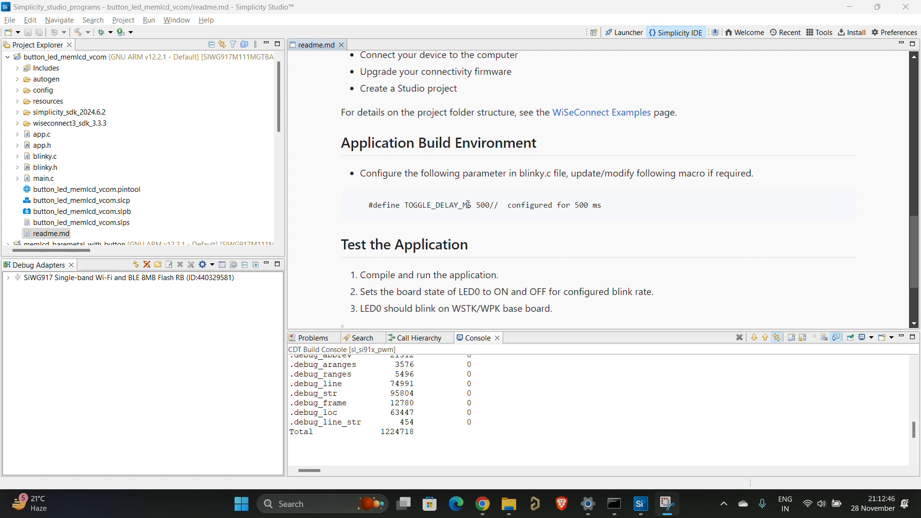
pyautogui.moveTo(468, 204); pyautogui.dragTo(509, 207)
pyautogui.click(499, 221)
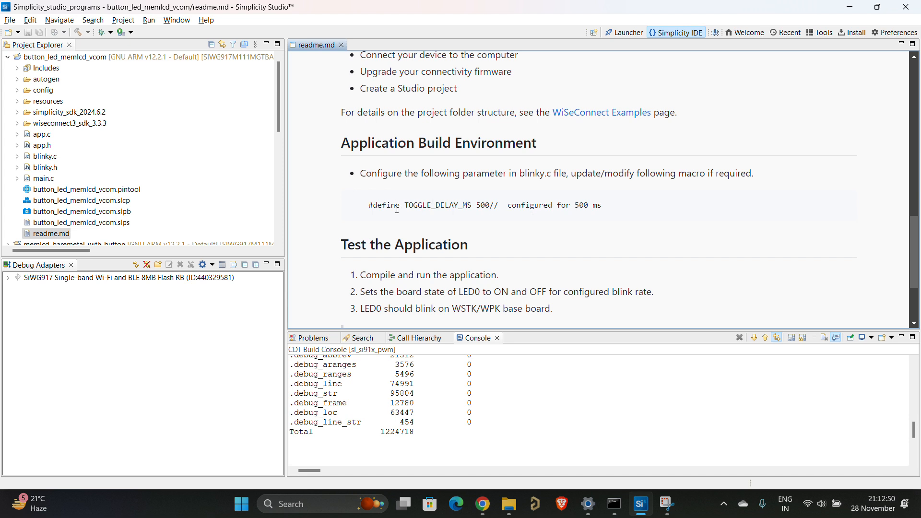
pyautogui.moveTo(366, 205); pyautogui.dragTo(610, 220)
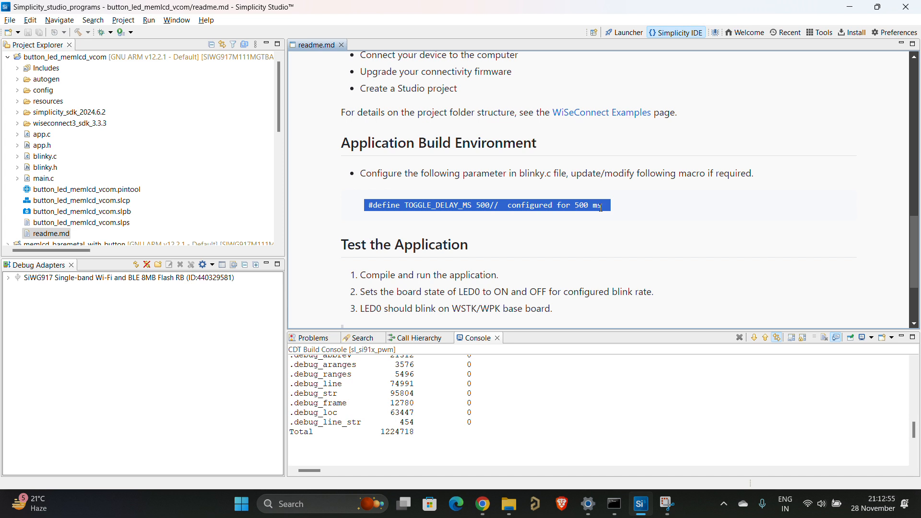
pyautogui.click(575, 227)
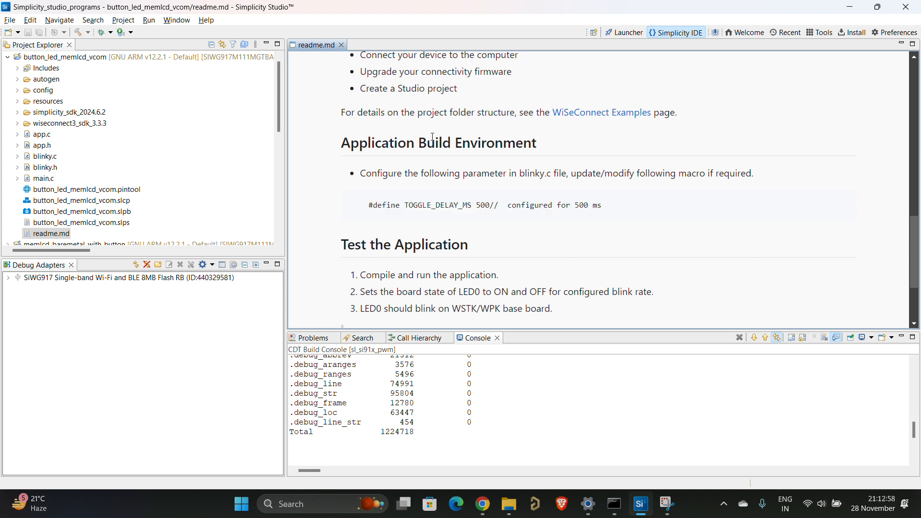
pyautogui.scroll(-3, 551, 250)
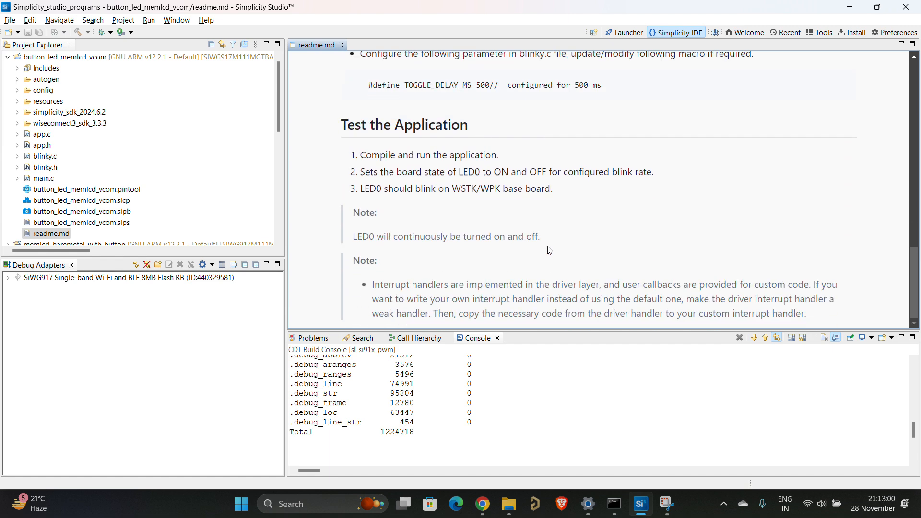
pyautogui.moveTo(353, 236); pyautogui.dragTo(541, 246)
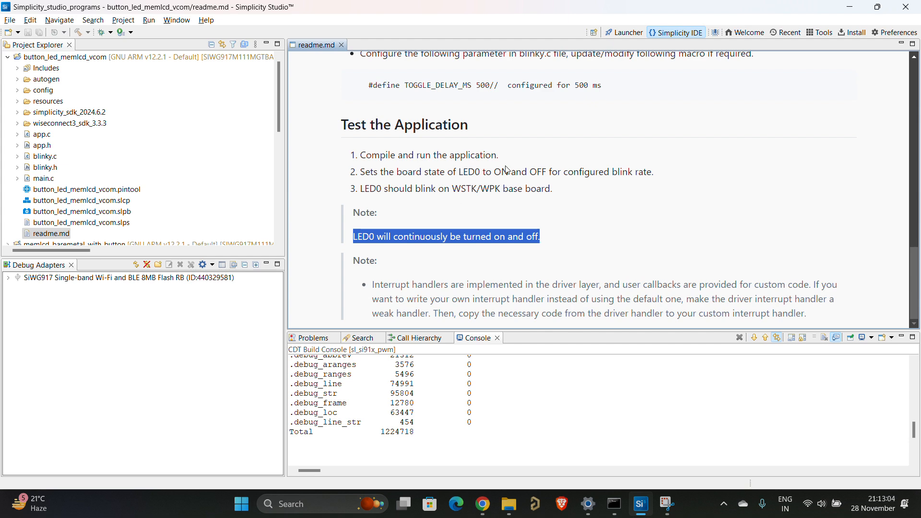
pyautogui.scroll(6, 502, 202)
pyautogui.scroll(10, 487, 185)
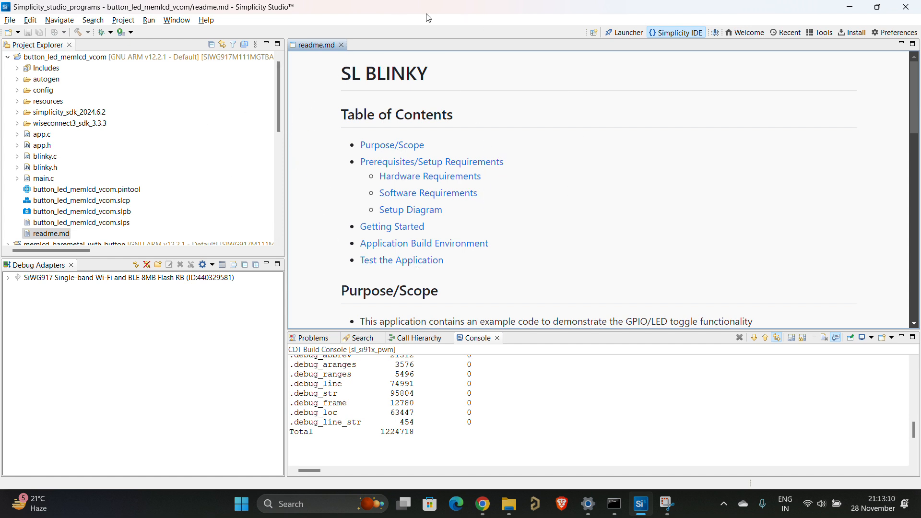
# Go through the new project's source files app.c, app.h, blinky.c, blinky.h and main.c in the project tree.
pyautogui.click(44, 135)
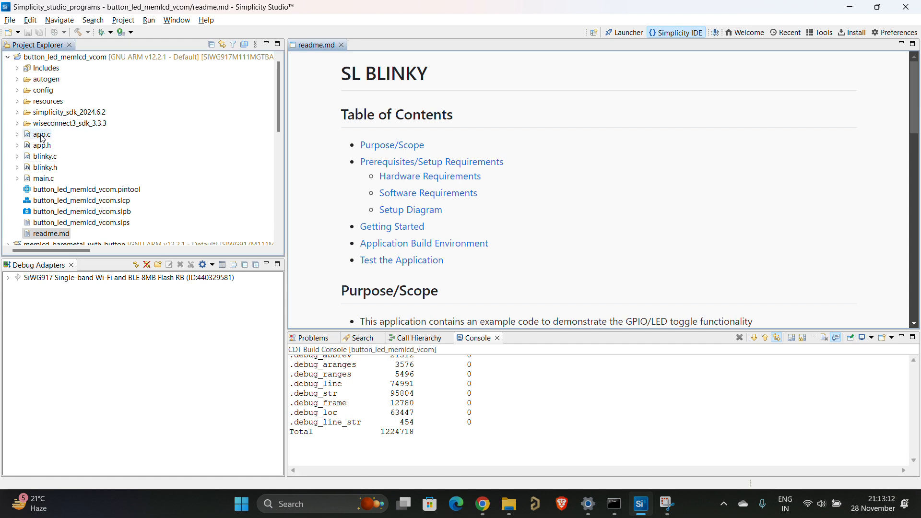
pyautogui.click(42, 145)
pyautogui.click(44, 157)
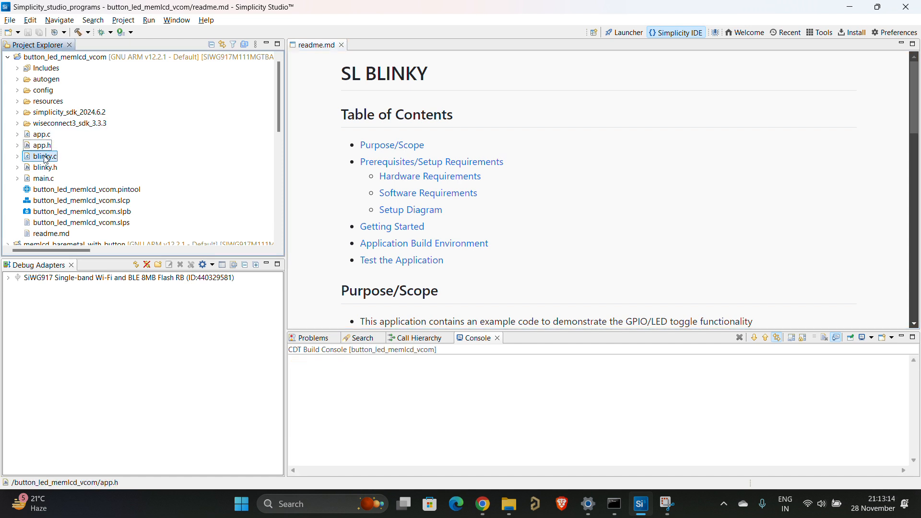
pyautogui.click(44, 167)
pyautogui.click(43, 180)
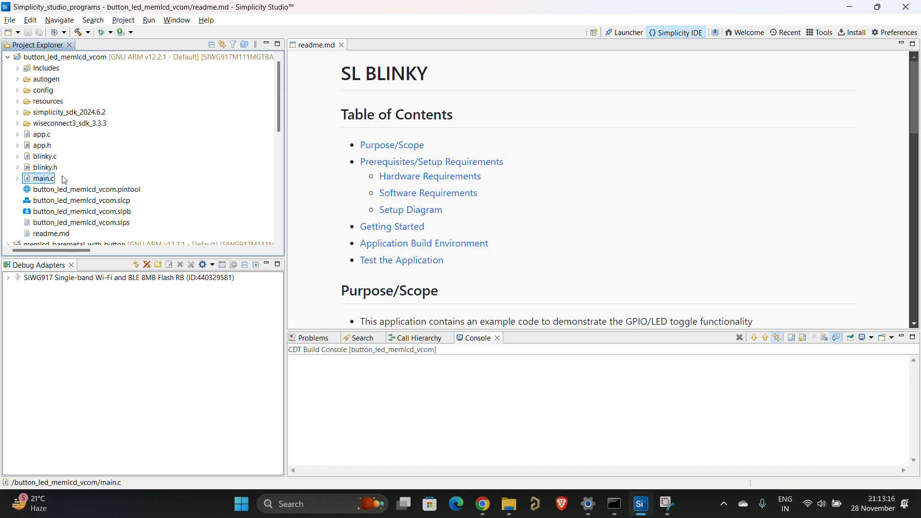